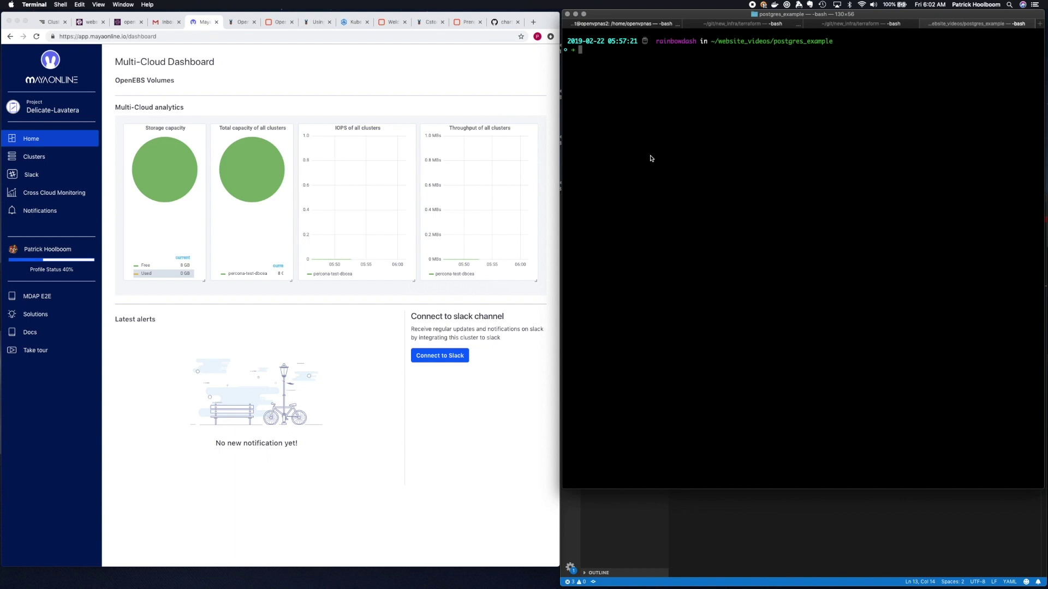
{"action": "type", "text": "helm install --namespace openebs --name openebs stable/openebs"}
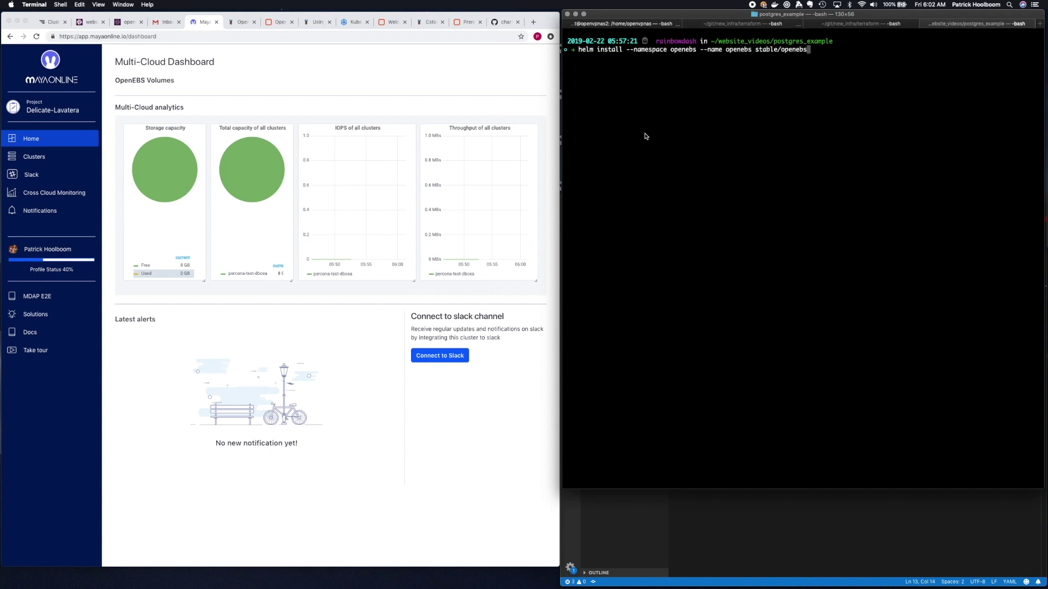
- Run the Helm install of stable/openebs as release openebs in the openebs namespace
{"action": "key", "text": "Return"}
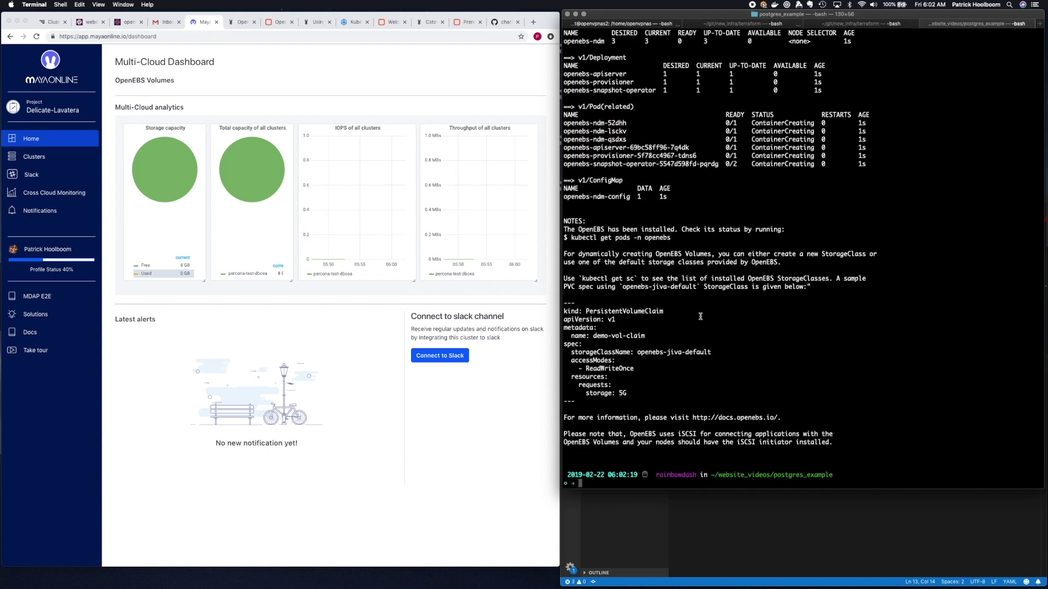
- Review openebs-config.yaml, then kubectl apply it to create the cstor-disk storage pool claim
{"action": "left_click", "coordinate": [729, 502]}
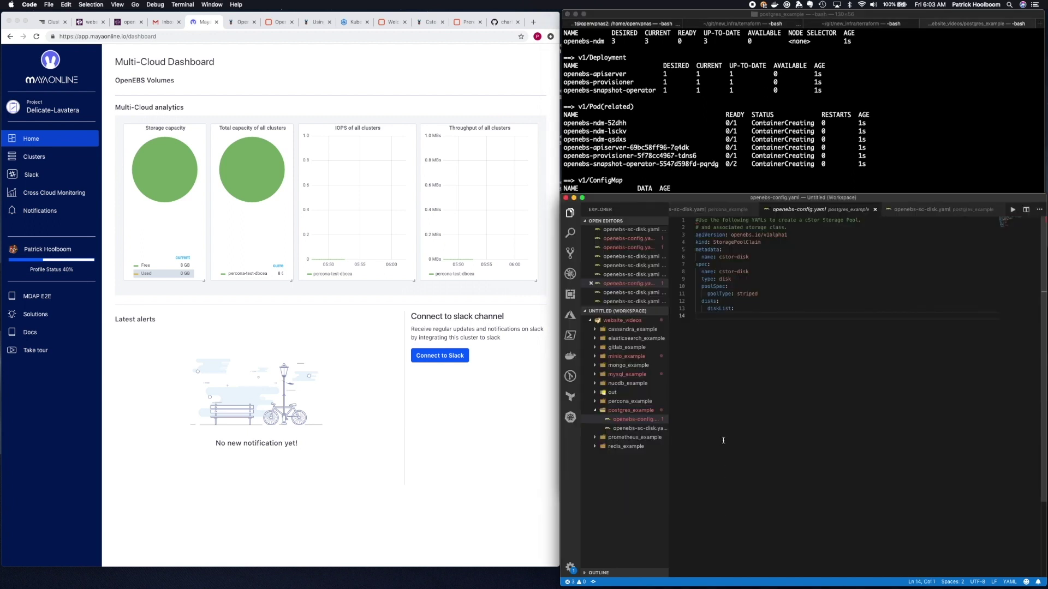
{"action": "left_click", "coordinate": [762, 187]}
{"action": "type", "text": "kubectl "}
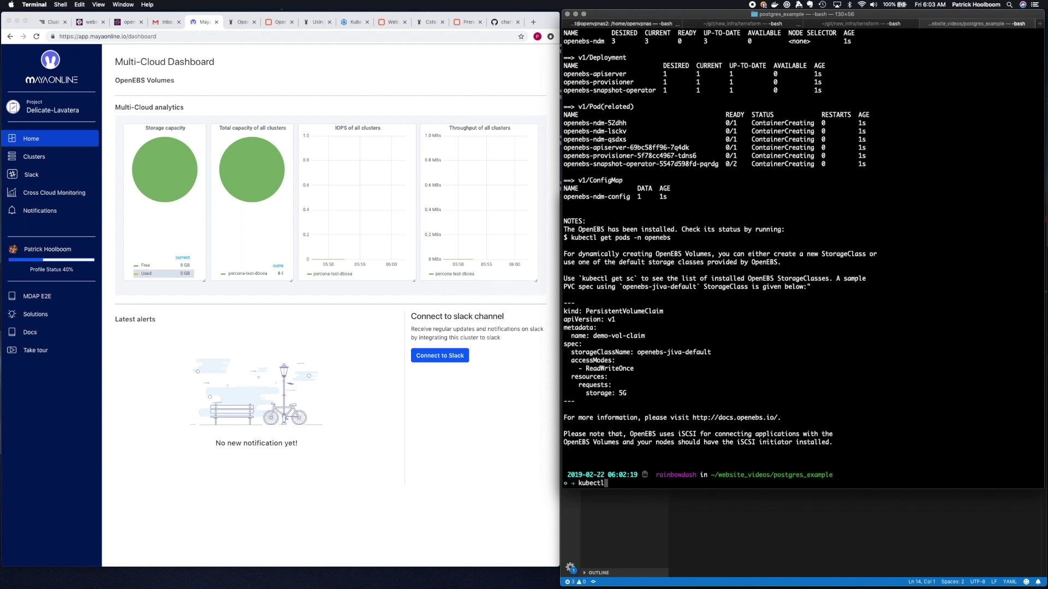
{"action": "type", "text": "appl"}
{"action": "type", "text": "y -f ope"}
{"action": "type", "text": "nebs-config.yaml"}
{"action": "key", "text": "Return"}
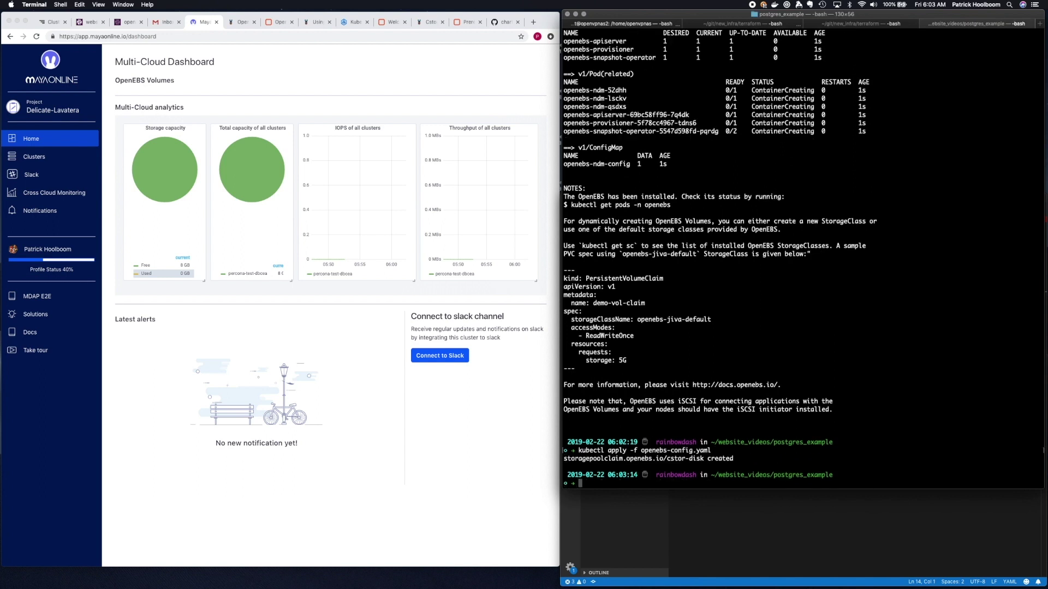
- Review openebs-sc-disk.yaml, then kubectl apply it to create the openebs-cstor-disk storage class
{"action": "left_click", "coordinate": [704, 512]}
{"action": "left_click", "coordinate": [642, 428]}
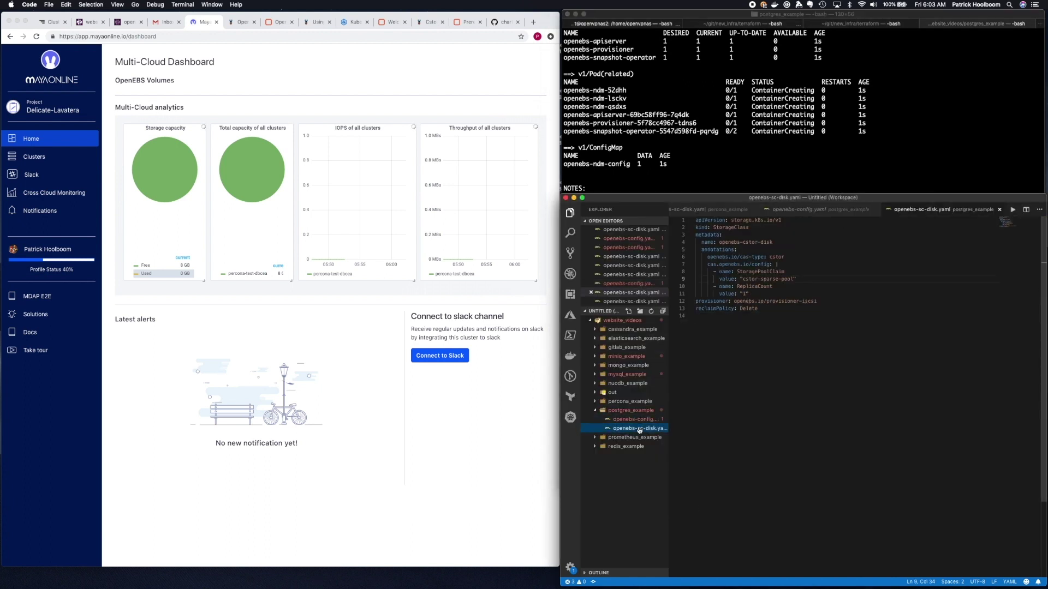
{"action": "left_click", "coordinate": [739, 184]}
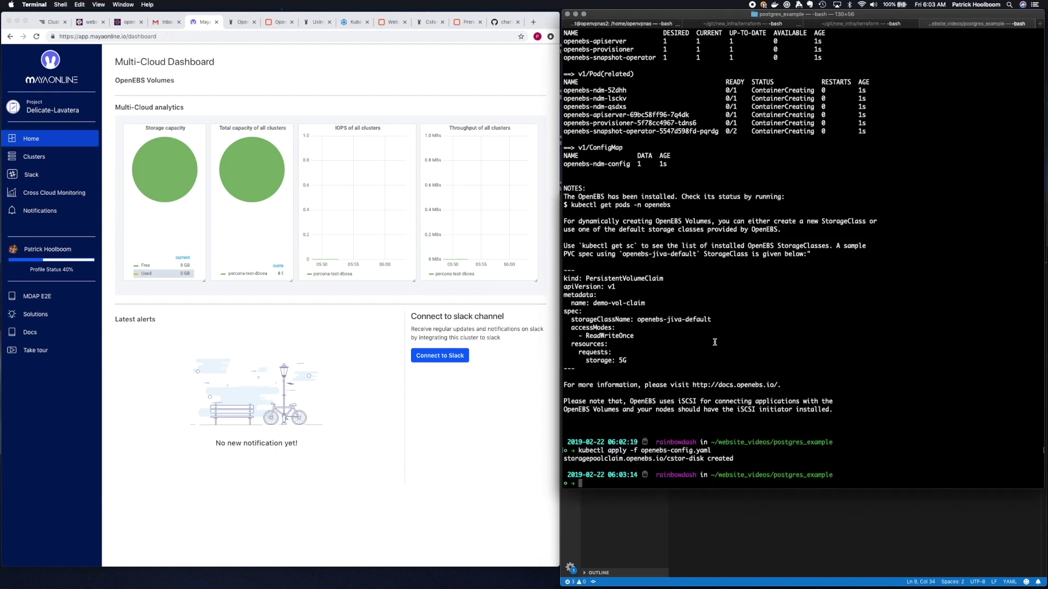
{"action": "type", "text": "kubectl app"}
{"action": "type", "text": "ly -f o"}
{"action": "type", "text": "pen"}
{"action": "key", "text": "Tab"}
{"action": "type", "text": "sc"}
{"action": "key", "text": "Tab"}
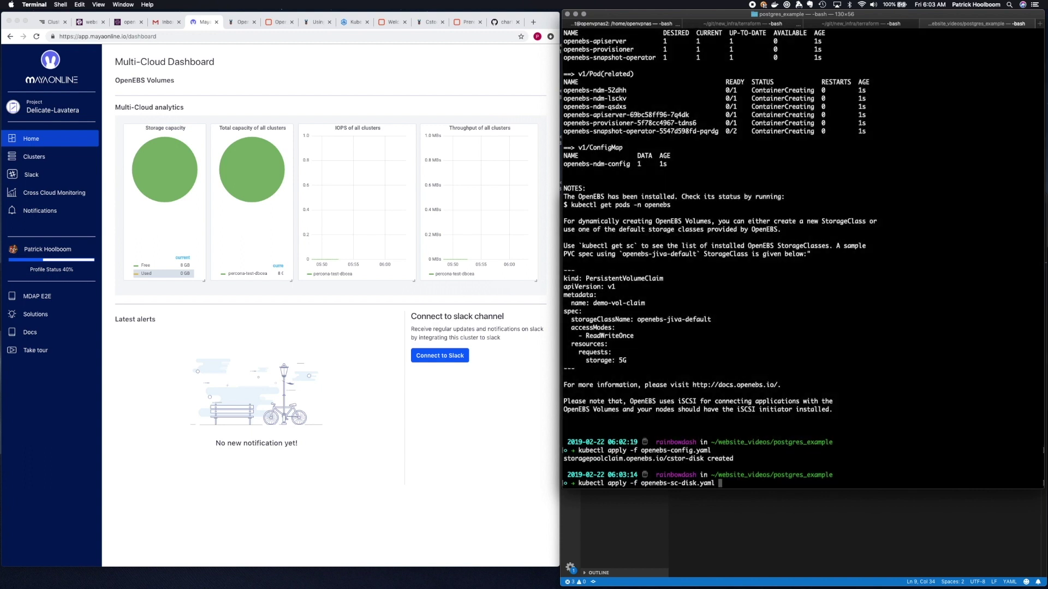
{"action": "key", "text": "Return"}
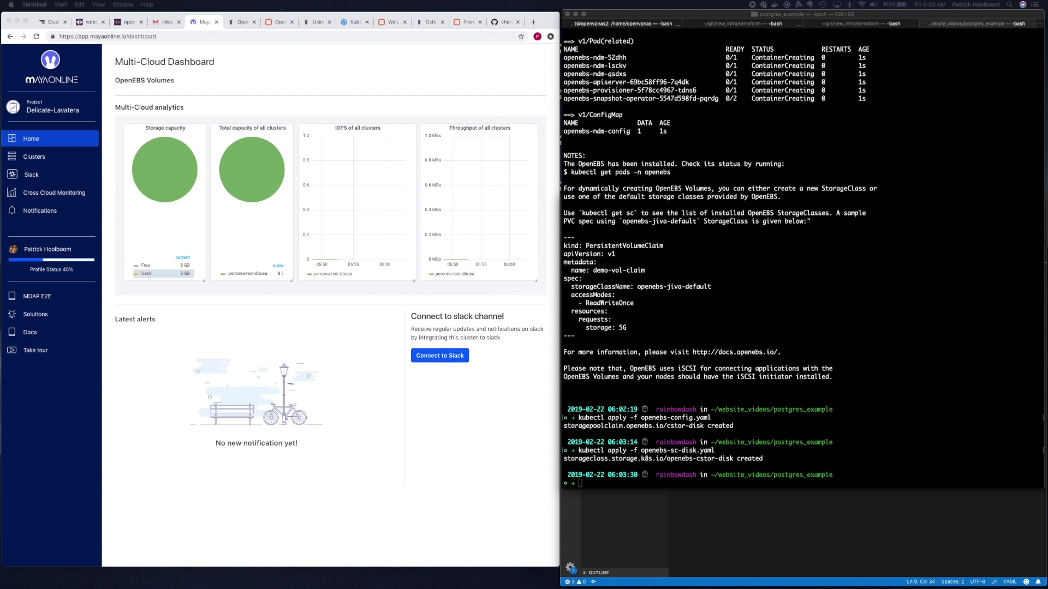
- Helm install stable/postgresql as my-release with storageClass openebs-cstor-disk and 2 slave replicas
{"action": "left_click", "coordinate": [792, 457]}
{"action": "type", "text": "helm install --name my-release --set persistence.storageClass=openebs-cstor-disk,replication.slaveReplicas=2 stable/postgresql"}
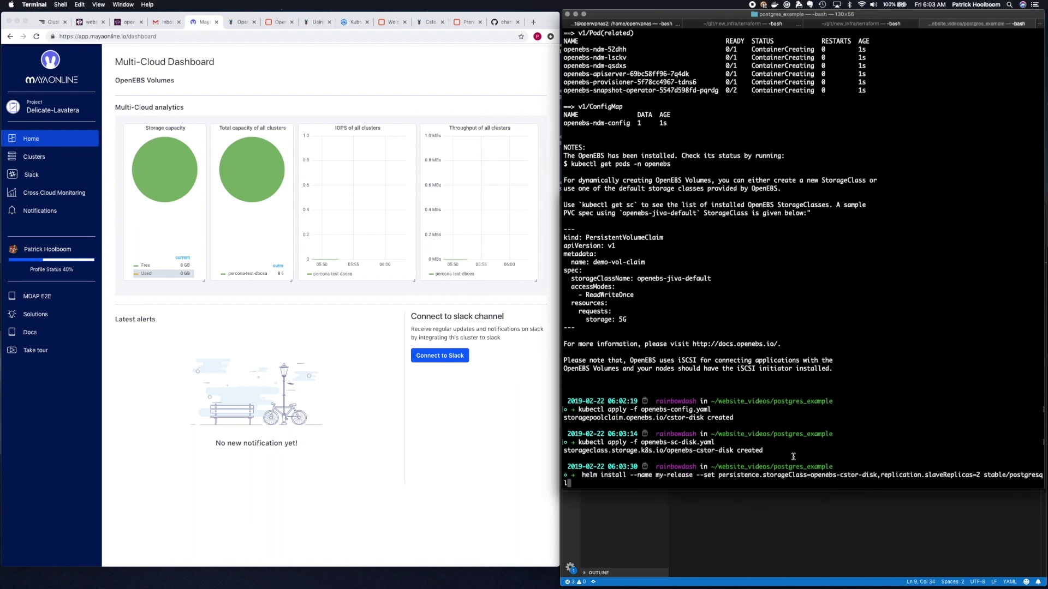
{"action": "key", "text": "Return"}
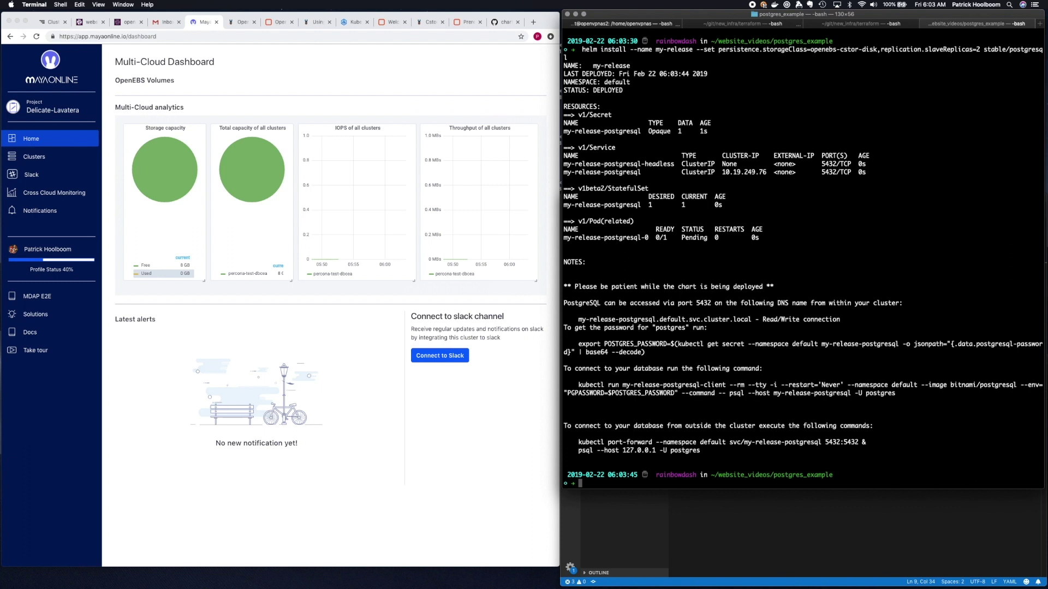
- From the Clusters page start connecting a new cluster and begin naming it postgres-test
{"action": "left_click", "coordinate": [296, 85]}
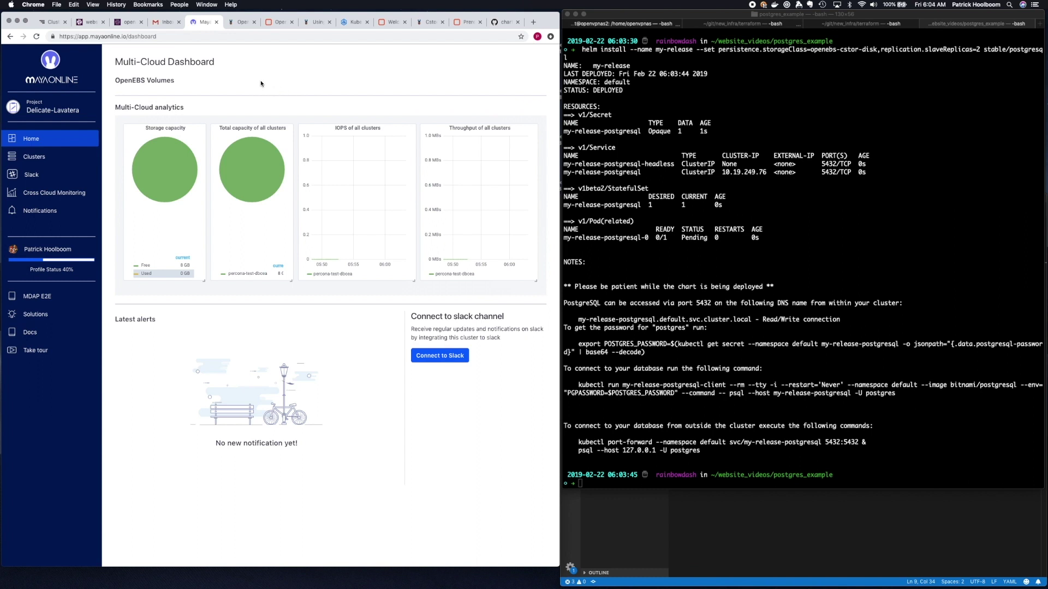
{"action": "left_click", "coordinate": [49, 161]}
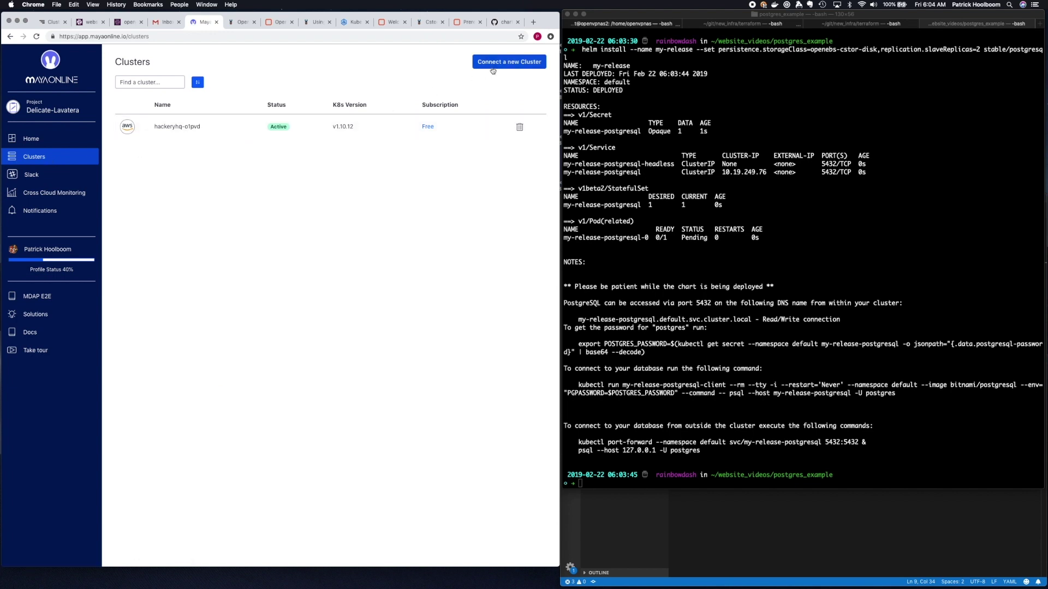
{"action": "left_click", "coordinate": [494, 64]}
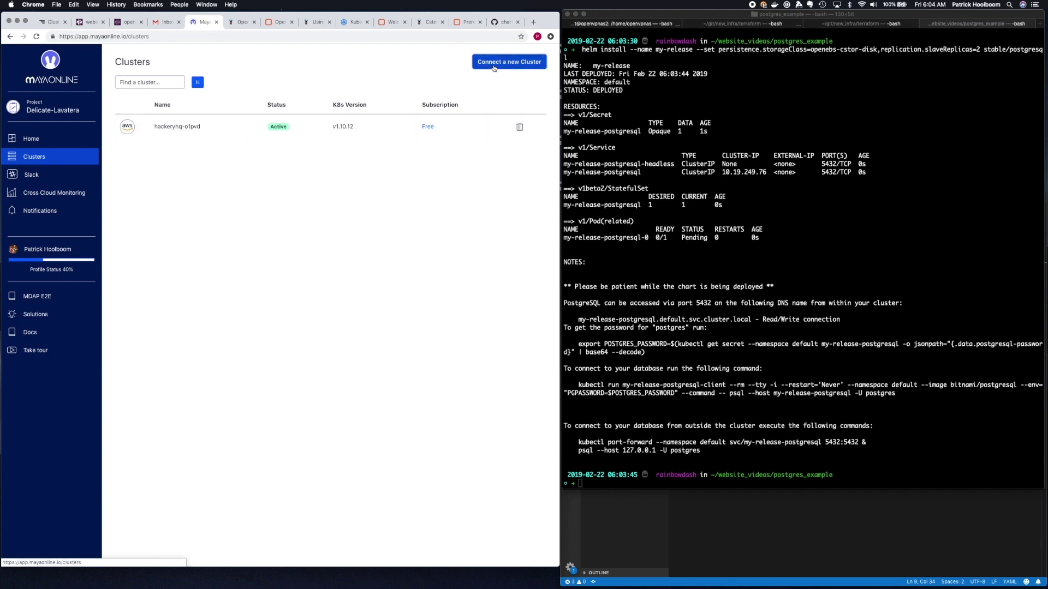
{"action": "left_click", "coordinate": [364, 209]}
{"action": "type", "text": "postgres-test"}
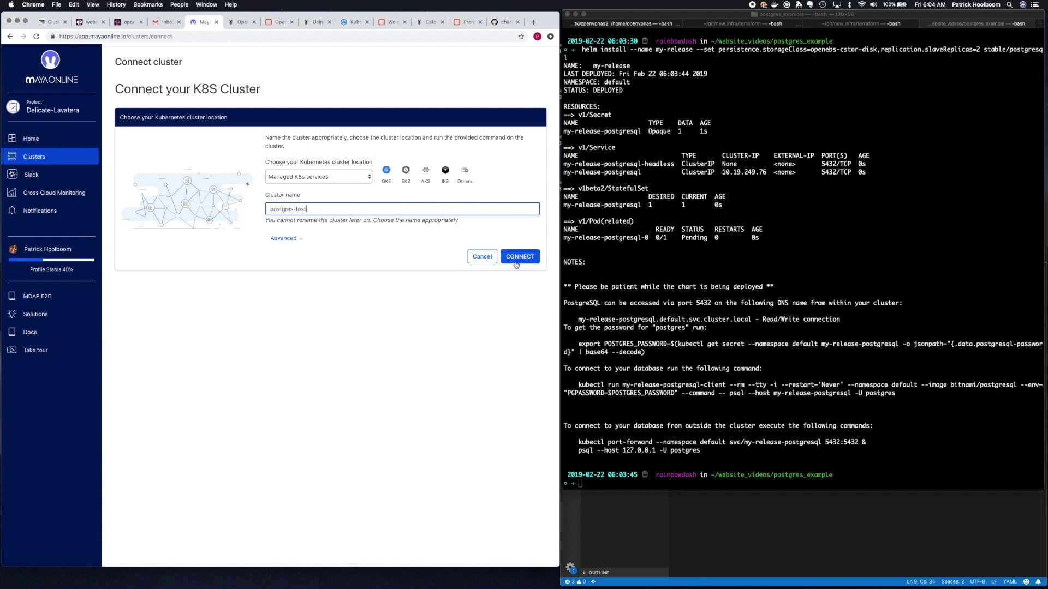
- Submit the connection and run the copied kubectl agent command in Terminal to connect postgres-test
{"action": "left_click", "coordinate": [515, 263]}
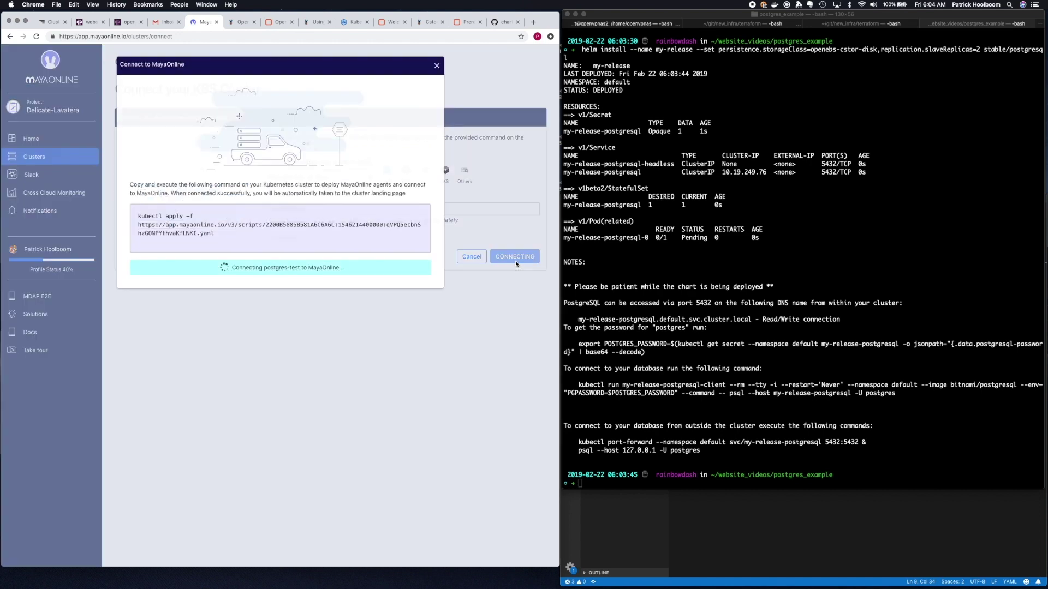
{"action": "left_click", "coordinate": [224, 235]}
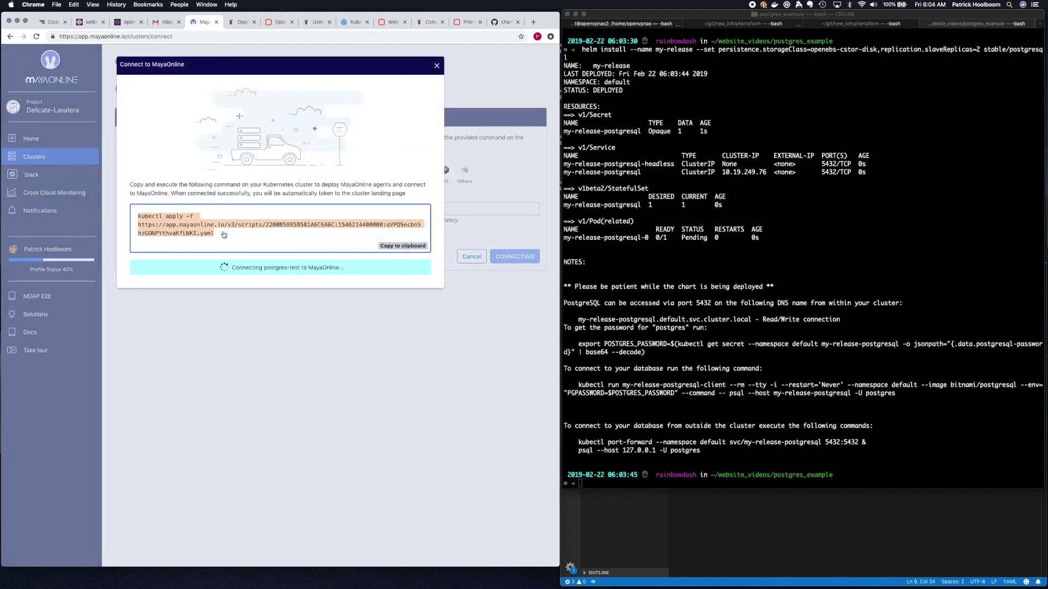
{"action": "left_click", "coordinate": [629, 385]}
{"action": "key", "text": "super+v"}
{"action": "key", "text": "Return"}
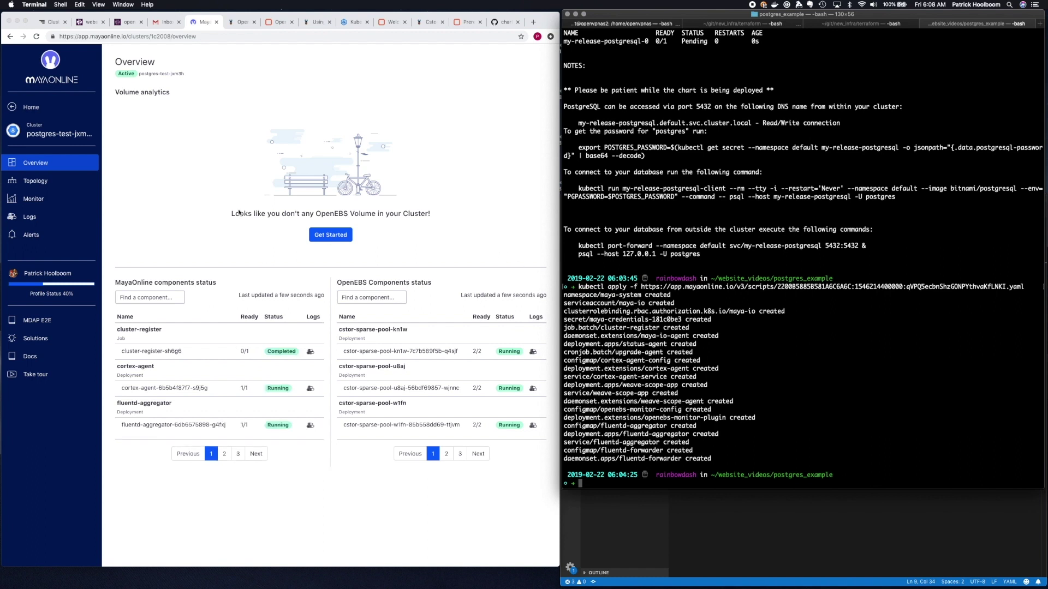
- Open the Topology view of the postgres-test cluster from its sidebar
{"action": "left_click", "coordinate": [57, 188]}
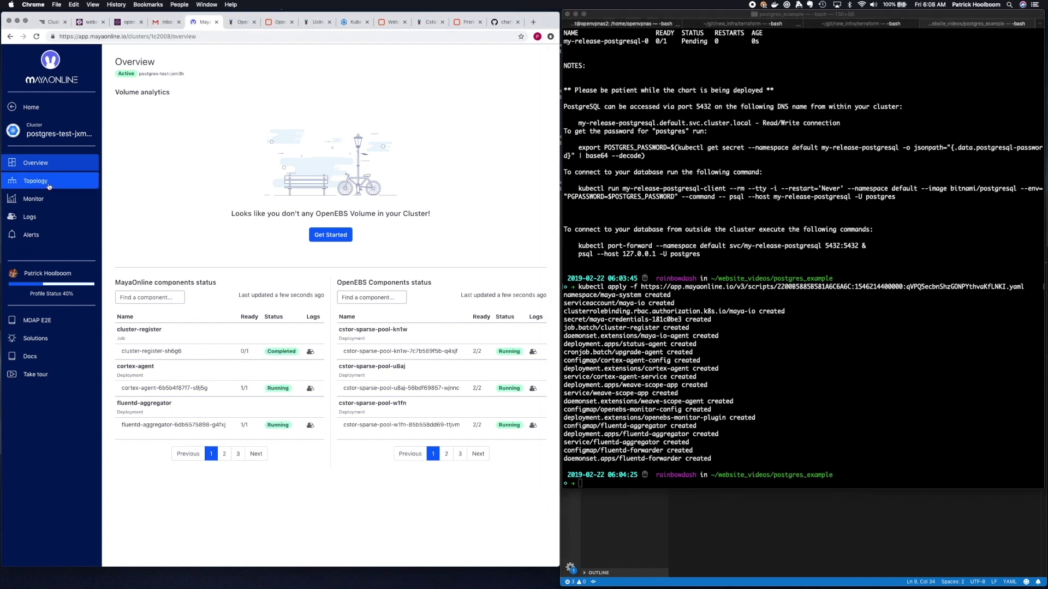
{"action": "left_click", "coordinate": [46, 185]}
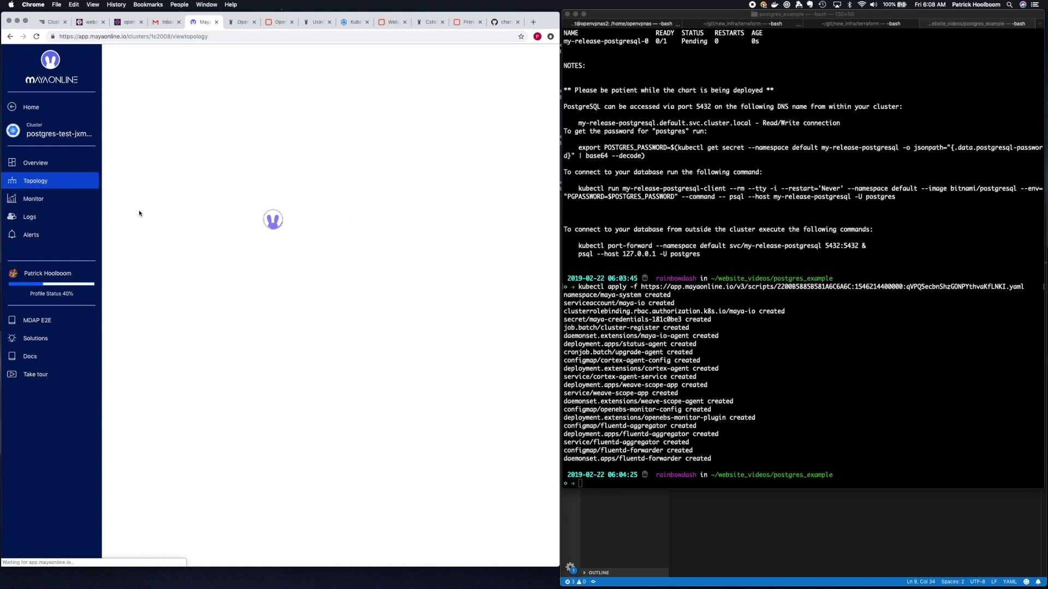